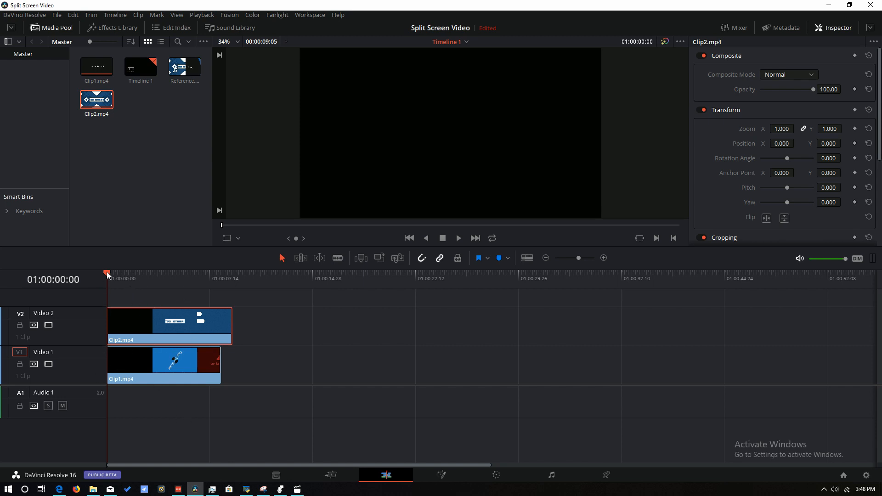
- Move the playhead to 01:00:02:26 and set Clip2.mp4's Crop Left to 1000 to reveal Clip1.mp4 beside it
left_click_drag(107, 274, 134, 273)
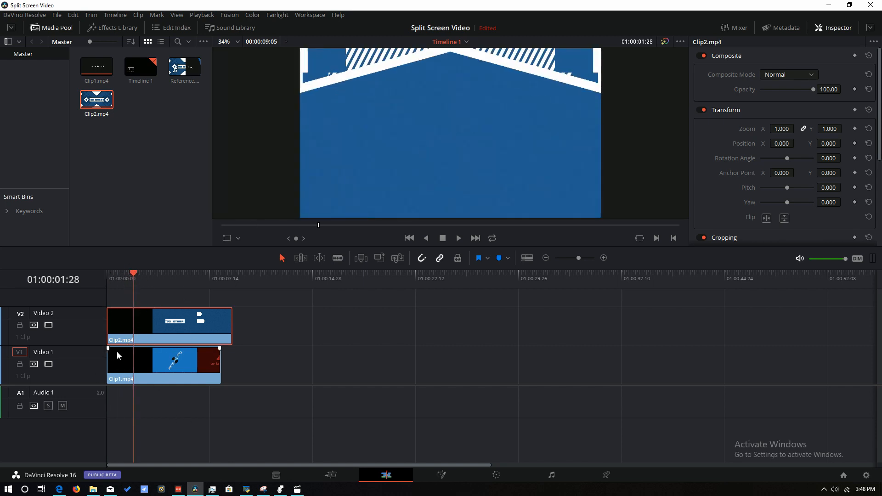
mouse_move(144, 274)
left_mouse_down()
mouse_move(136, 272)
mouse_move(164, 278)
mouse_move(146, 287)
left_mouse_up()
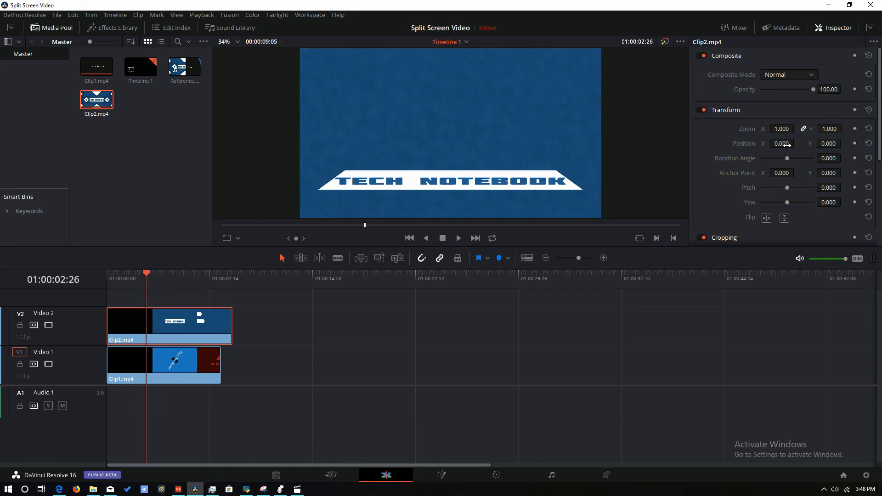
scroll(774, 147, "down", 5)
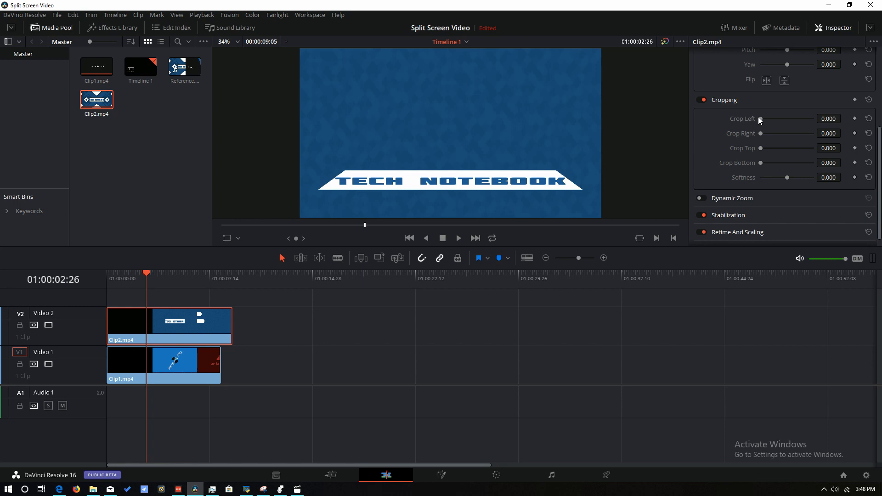
left_click_drag(759, 120, 789, 118)
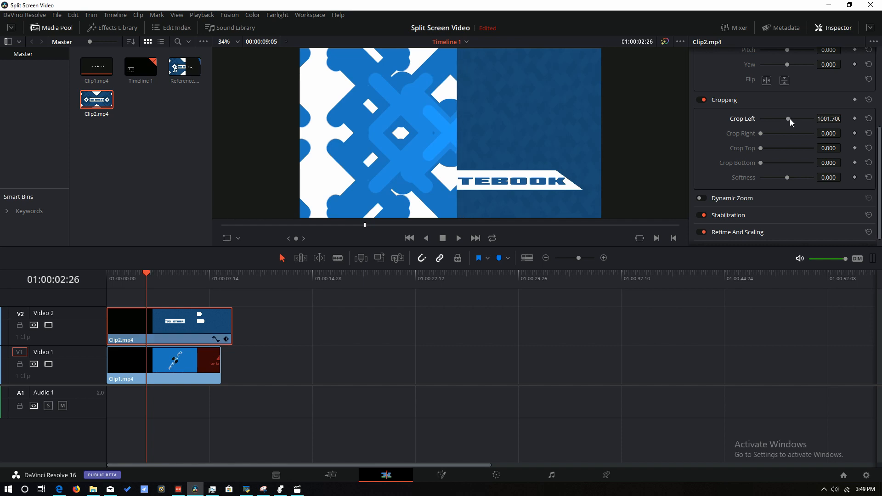
left_click(826, 118)
key("BackSpace")
type("00")
key("Return")
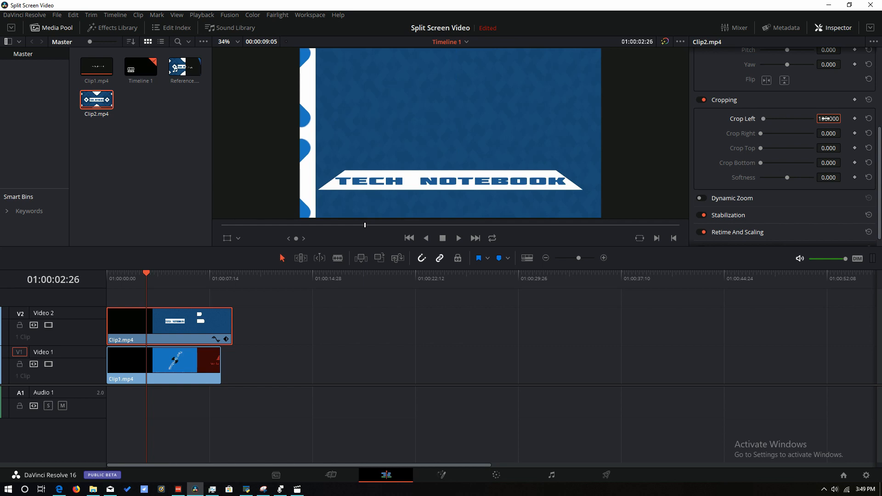
left_click(826, 119)
key("BackSpace")
type("1000")
key("Return")
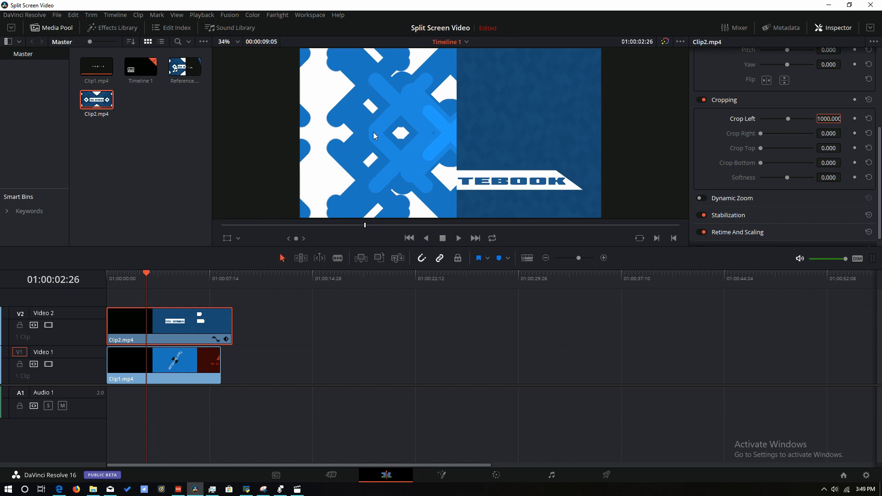
- Play the timeline from the start to review the split, and park the playhead at 01:00:03:18
left_click_drag(147, 274, 91, 273)
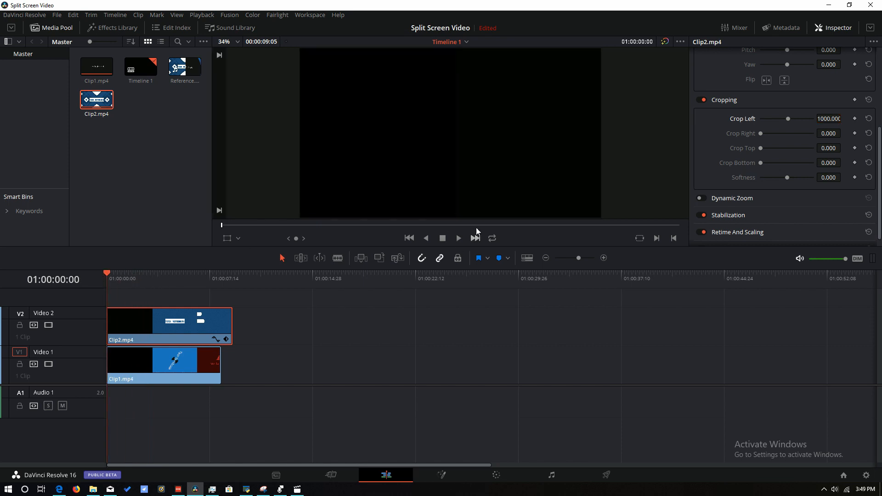
left_click(457, 239)
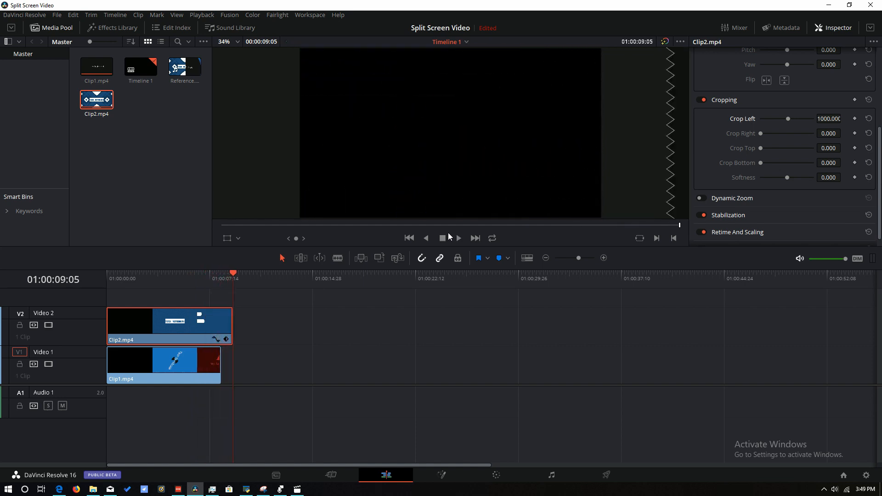
left_click_drag(233, 276, 157, 304)
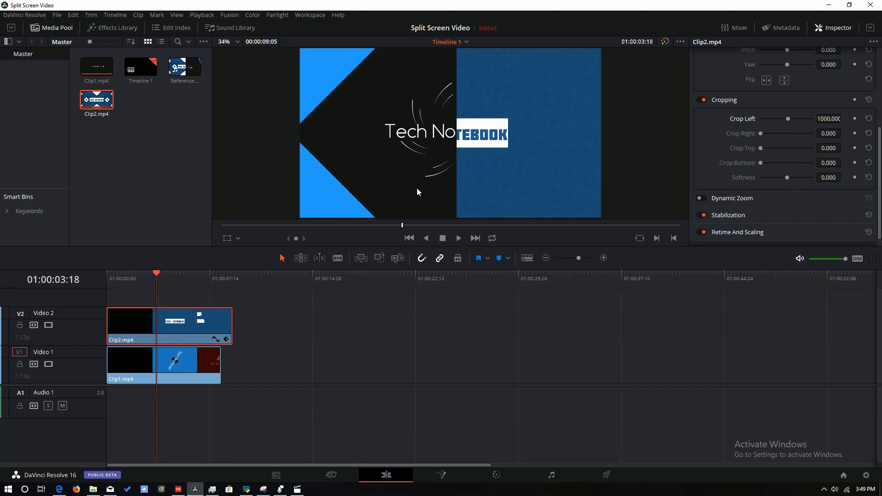
- Reset Clip2.mp4's Crop Left to 0
left_click_drag(791, 120, 723, 124)
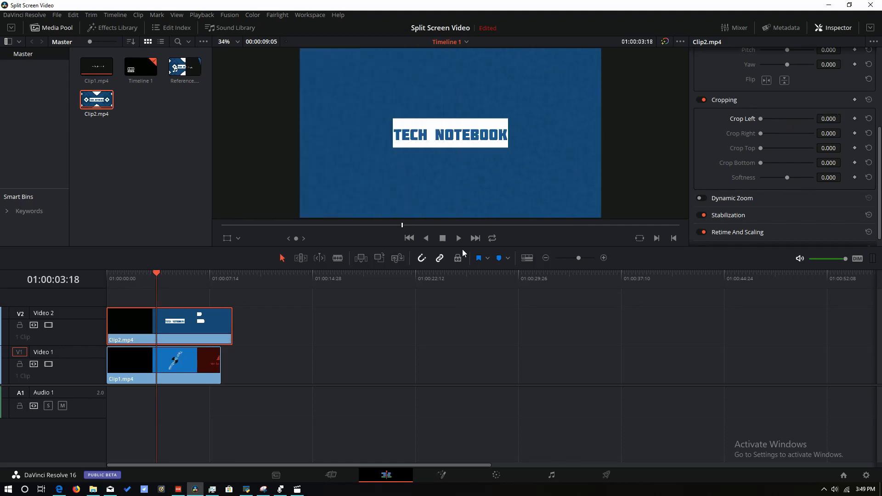
left_click(207, 366)
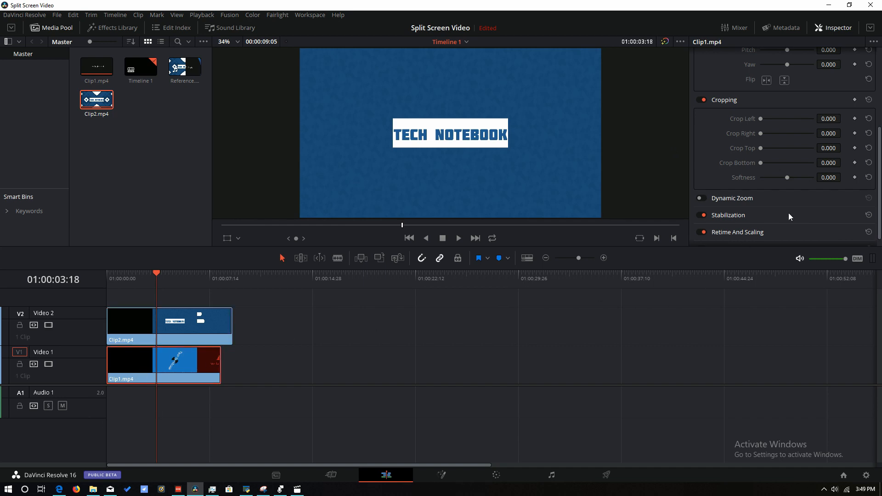
scroll(788, 213, "up", 5)
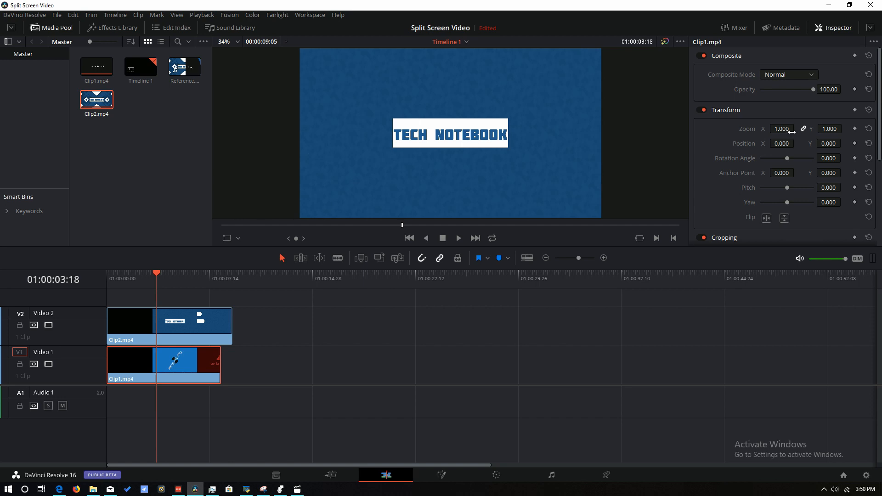
scroll(797, 165, "down", 3)
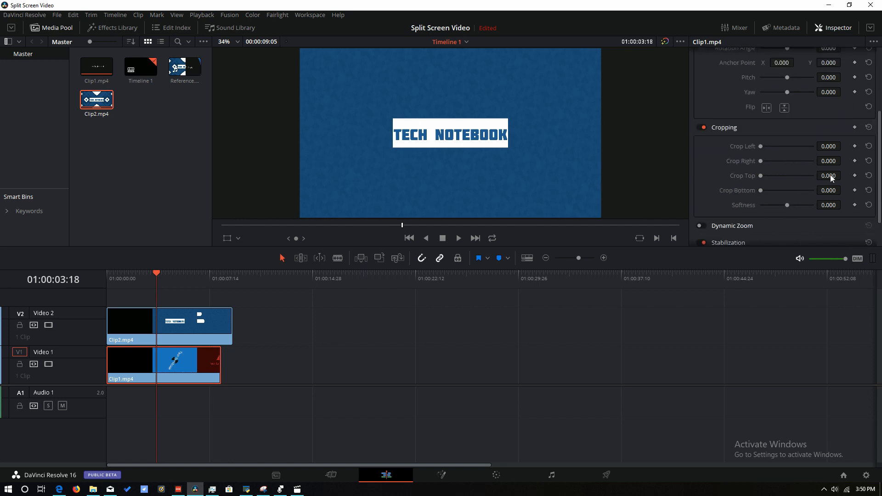
- Scale Clip2.mp4 to a zoom of 0.730 and crop it by about 501 on the left and 518 on the right
left_click(175, 316)
scroll(752, 207, "up", 3)
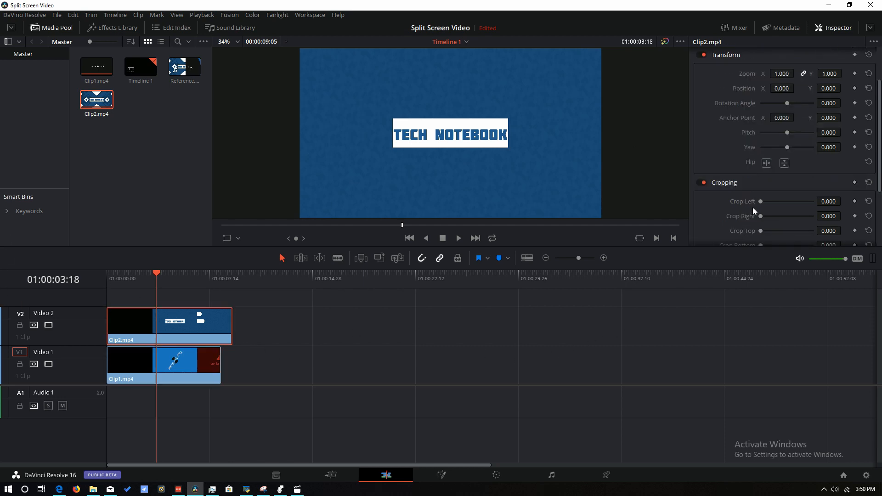
left_click_drag(781, 128, 791, 141)
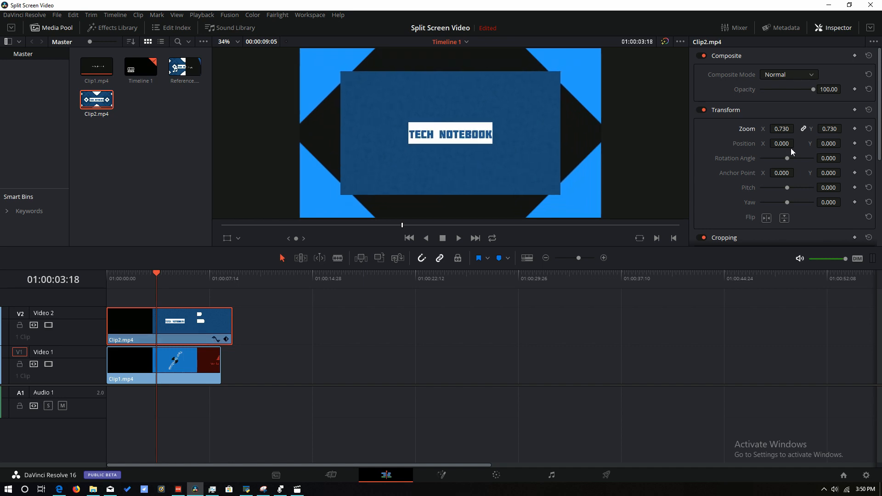
scroll(785, 172, "down", 3)
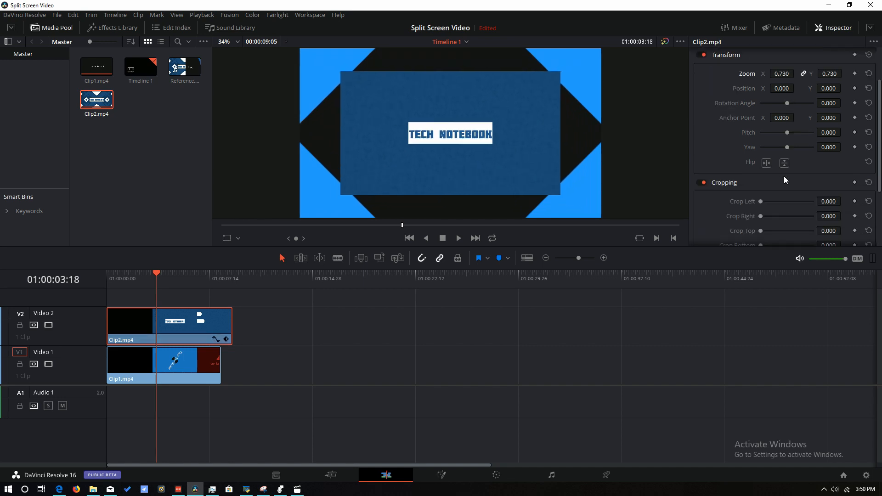
left_click_drag(760, 144, 774, 150)
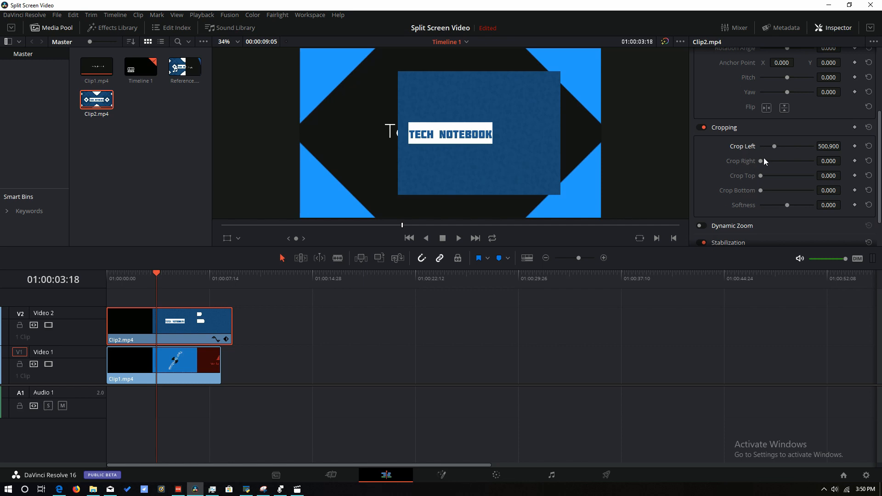
left_click_drag(761, 160, 775, 163)
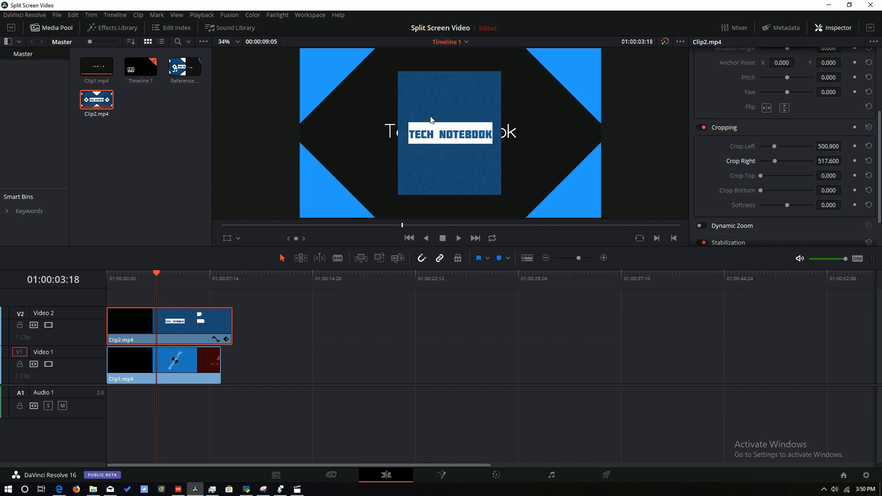
- Move Clip2.mp4 aside on its track, and crop Clip1.mp4 by about 518 left and 534 right at a zoom of 0.750
left_click_drag(180, 325, 353, 327)
left_click(169, 360)
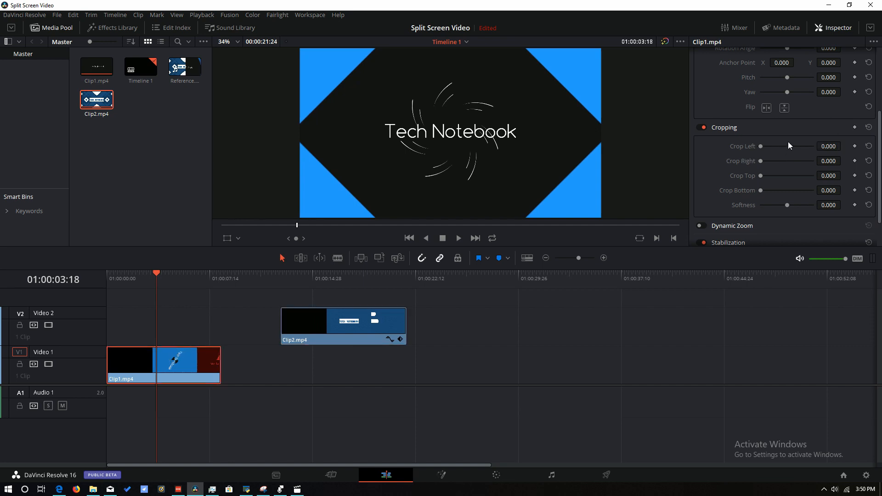
left_click_drag(764, 144, 775, 161)
scroll(760, 169, "up", 5)
mouse_move(781, 129)
left_mouse_down()
mouse_move(789, 128)
mouse_move(782, 129)
left_mouse_up()
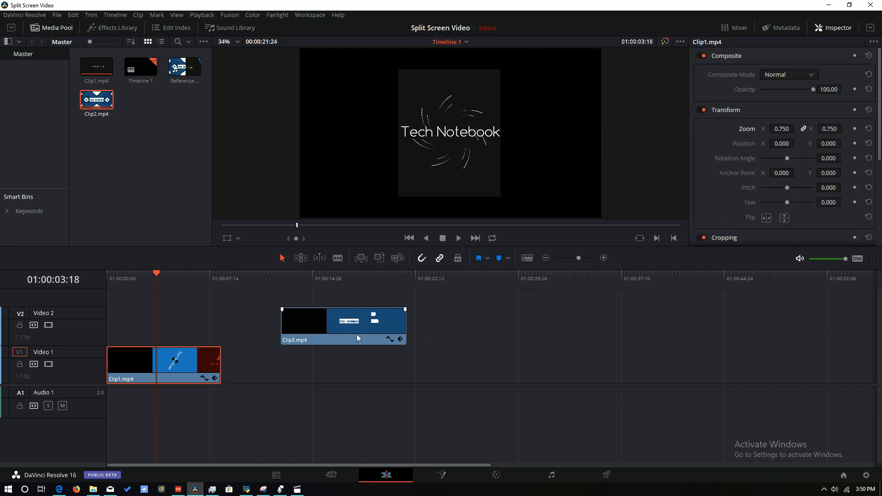
- Move Clip2.mp4 back to the start of the timeline and set its X position to about -579
left_click_drag(357, 334, 170, 329)
left_click(181, 365)
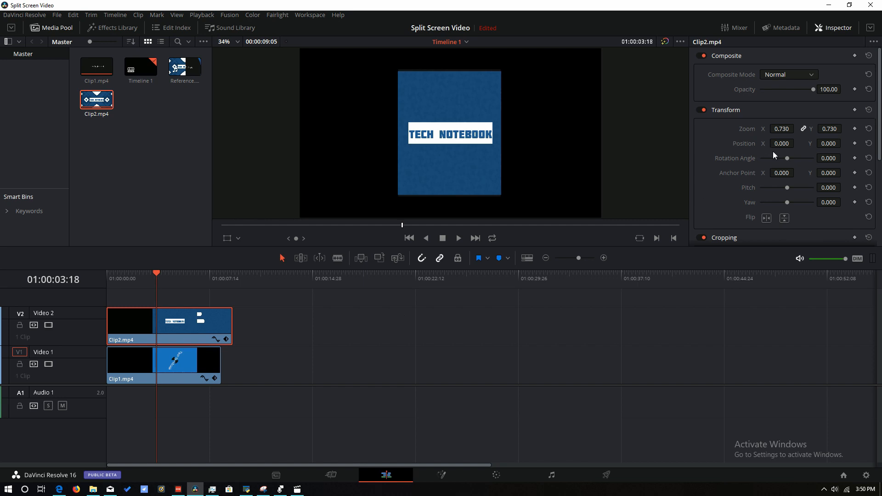
left_click_drag(786, 144, 705, 144)
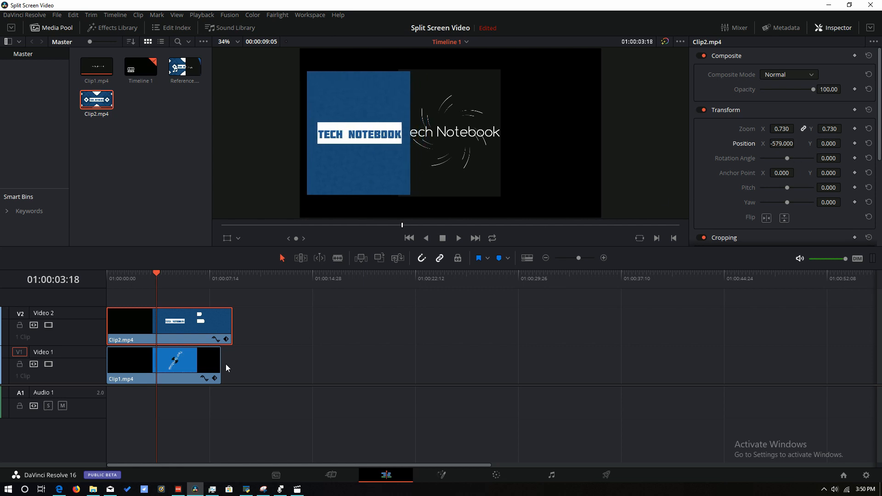
- Set Clip1.mp4's X position to 518 and its zoom to 1.060 to fill the right half of the frame
left_click(201, 358)
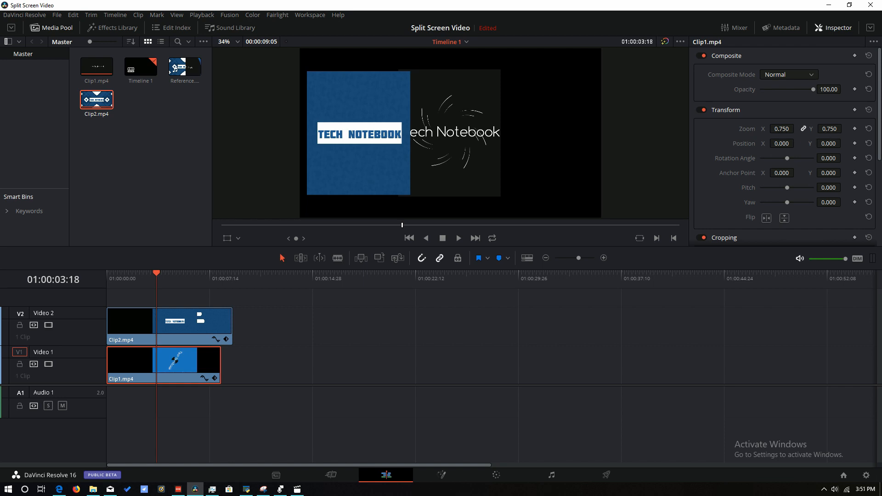
left_click_drag(829, 129, 791, 143)
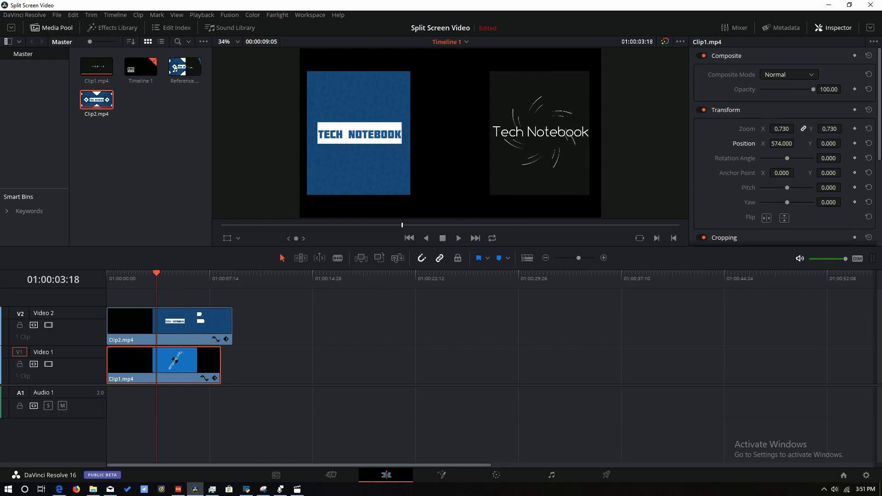
left_click_drag(781, 128, 790, 129)
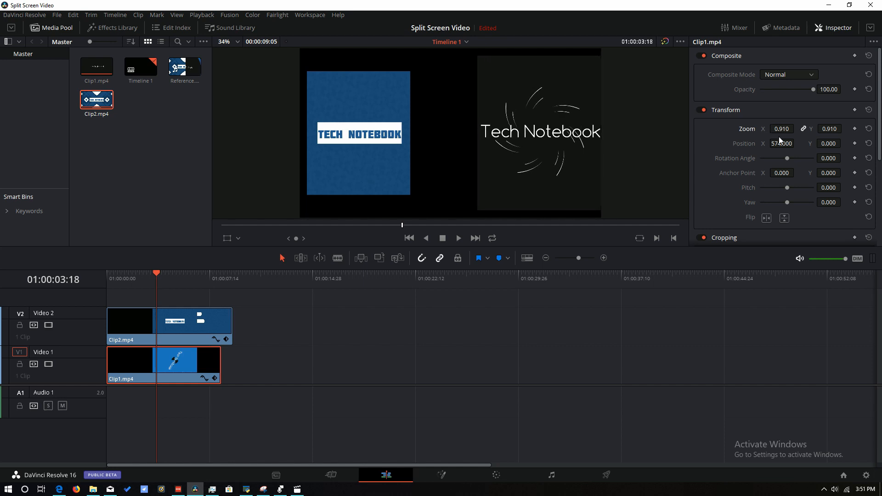
left_click_drag(781, 143, 797, 128)
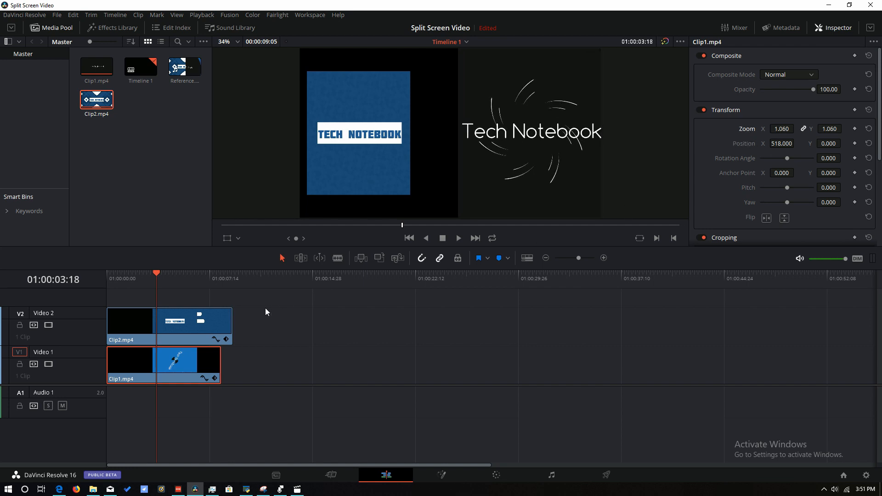
- Set Clip2.mp4's zoom to 1.110 and X position to -444, and play the timeline from the start
left_click(192, 314)
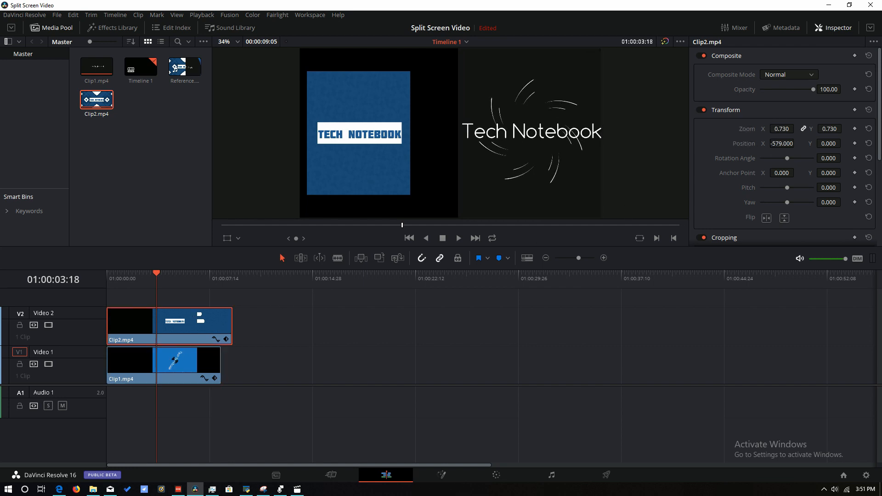
mouse_move(781, 128)
left_mouse_down()
mouse_move(802, 129)
mouse_move(772, 143)
mouse_move(796, 143)
mouse_move(774, 142)
mouse_move(797, 129)
mouse_move(784, 143)
mouse_move(796, 143)
mouse_move(776, 143)
left_mouse_up()
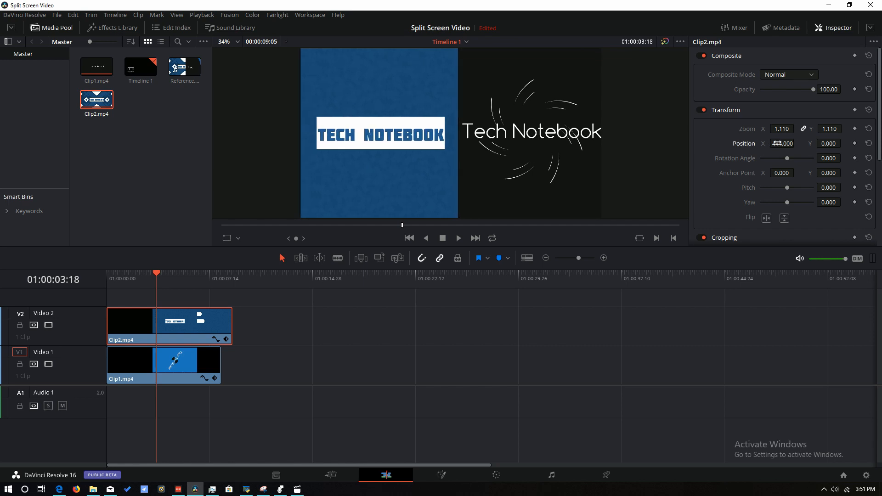
left_click_drag(156, 271, 109, 275)
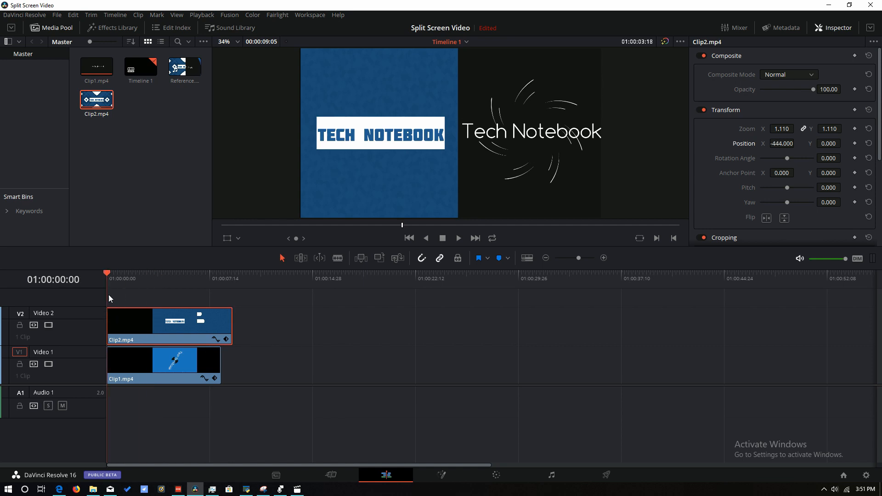
left_click(458, 239)
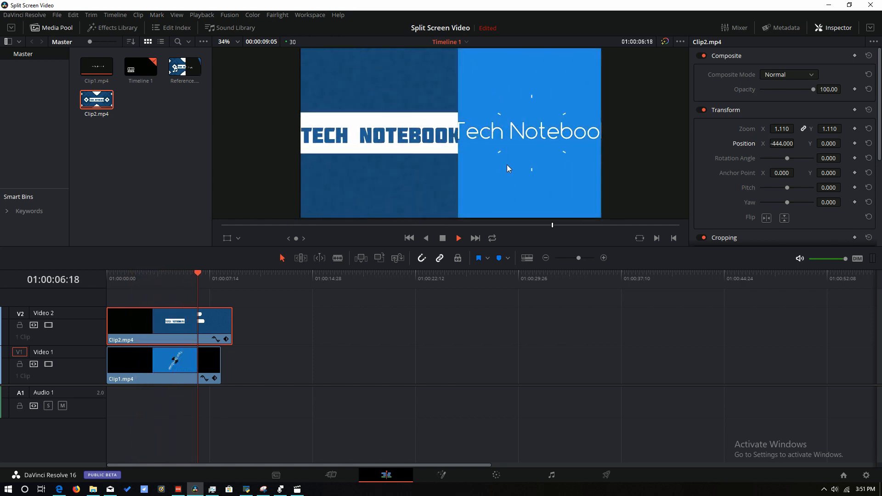
- At 01:00:05:05, set Clip1.mp4's zoom to 0.950 and its crops to about 401 left and 434 right
left_click(147, 363)
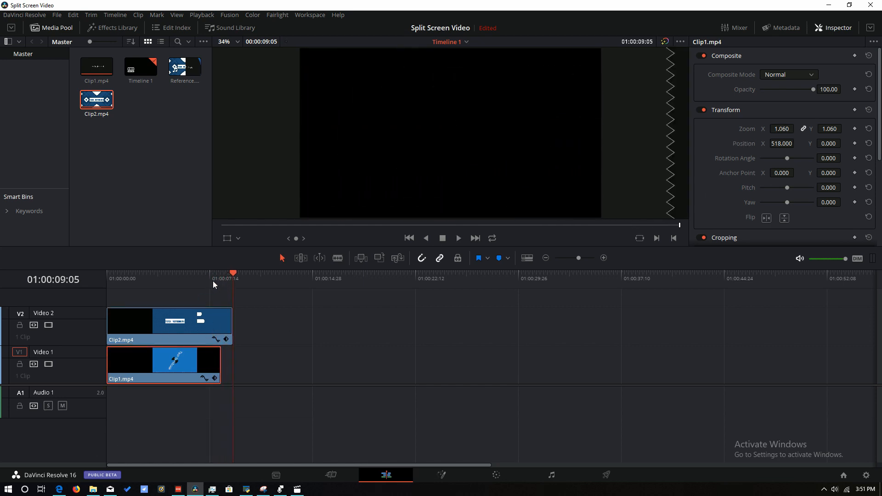
left_click(177, 281)
left_click_drag(781, 130, 762, 130)
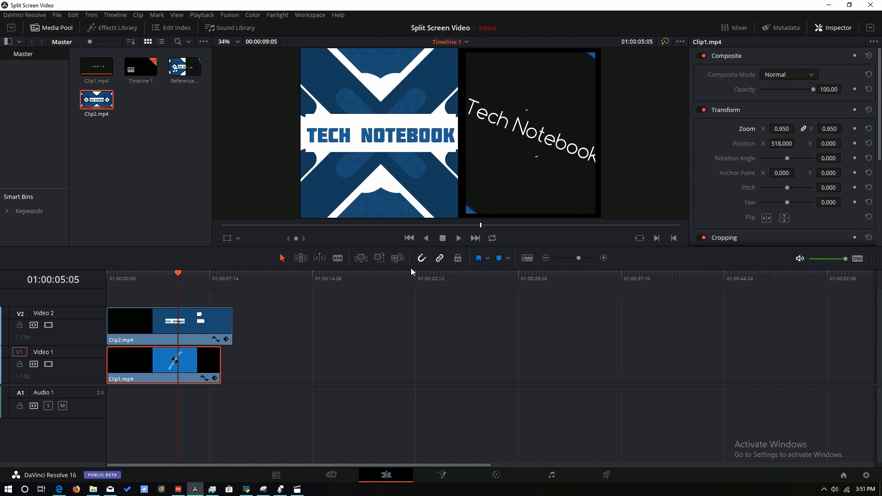
scroll(739, 194, "down", 3)
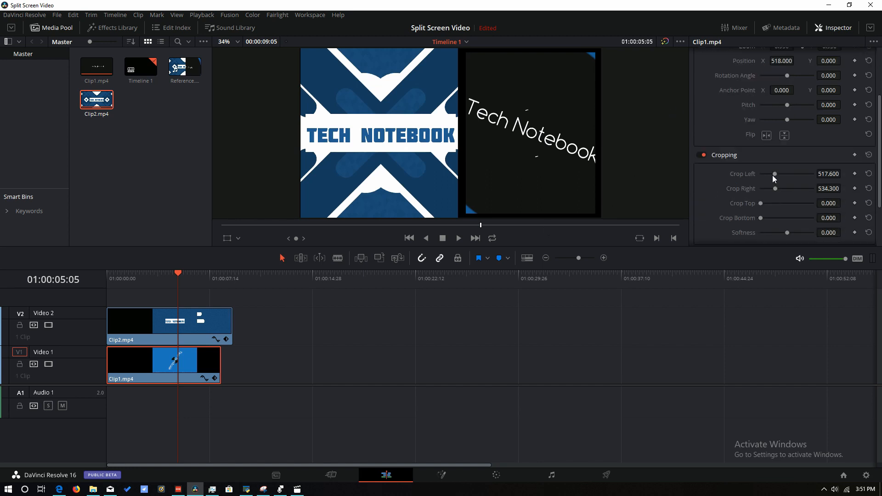
left_click(772, 173)
left_click_drag(772, 172, 773, 188)
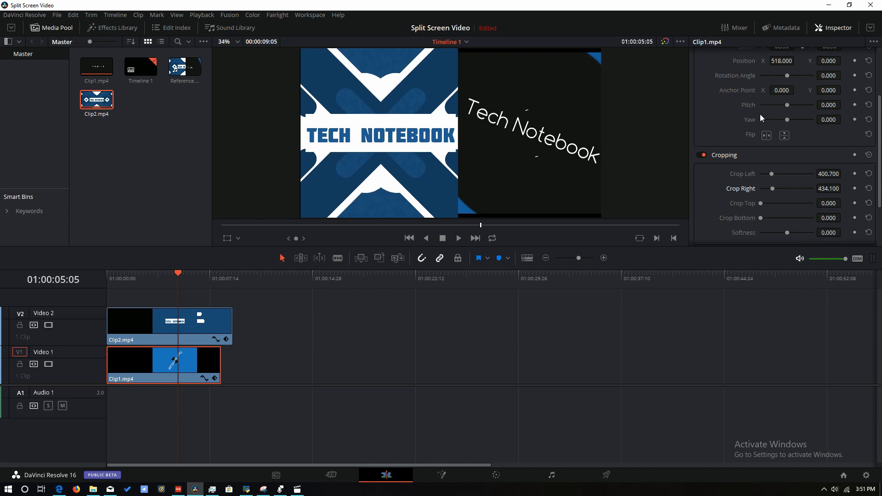
scroll(760, 115, "up", 2)
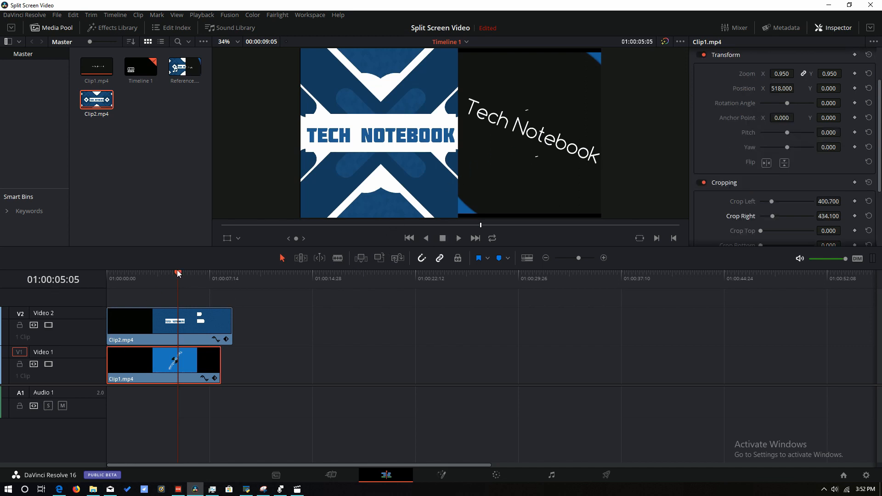
- Play the split screen from 01:00:01:20 to check both clips side by side, and stop playback
left_click(129, 276)
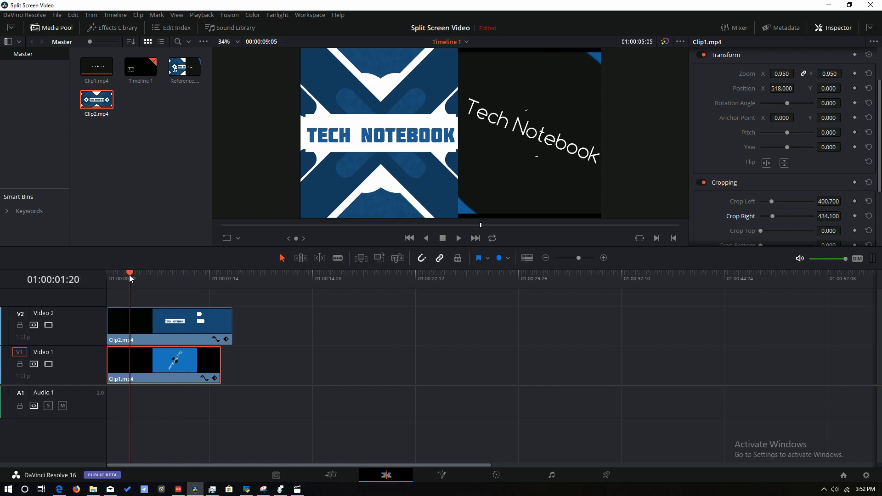
left_click(457, 237)
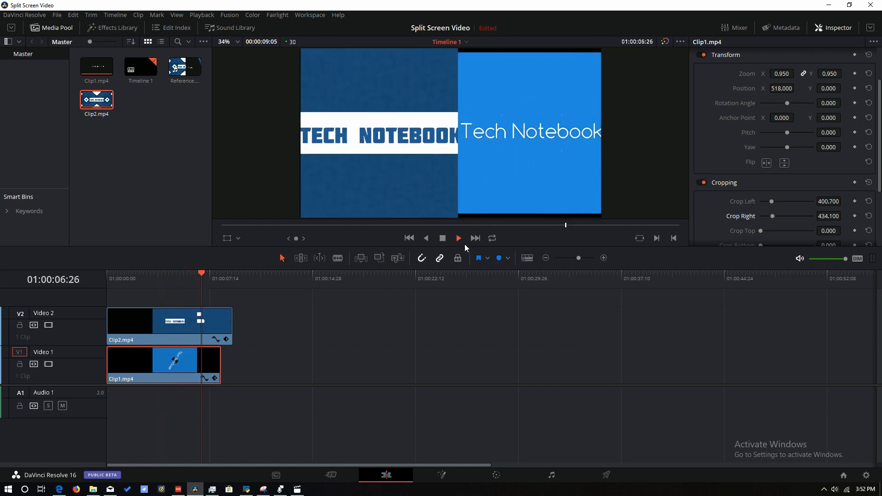
left_click(442, 239)
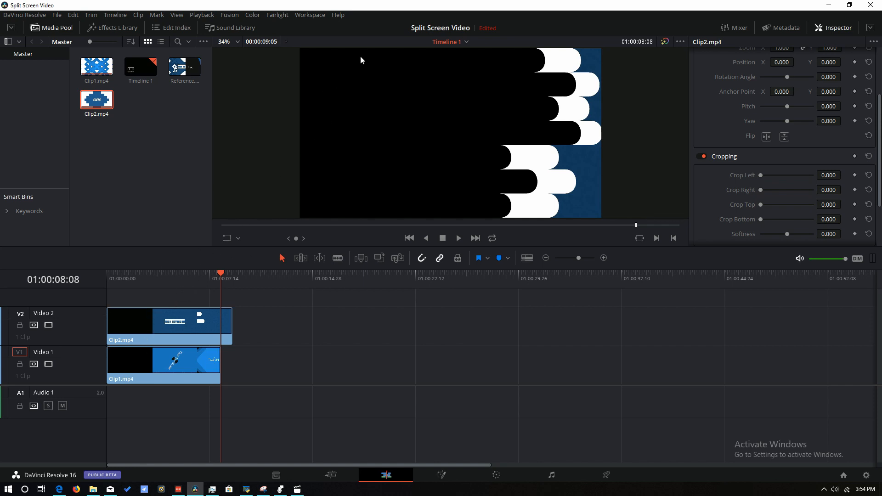
- Set Clip2.mp4's bottom crop to 500 and play the timeline from 01:00:00:20 to preview the horizontal split
left_click(179, 373)
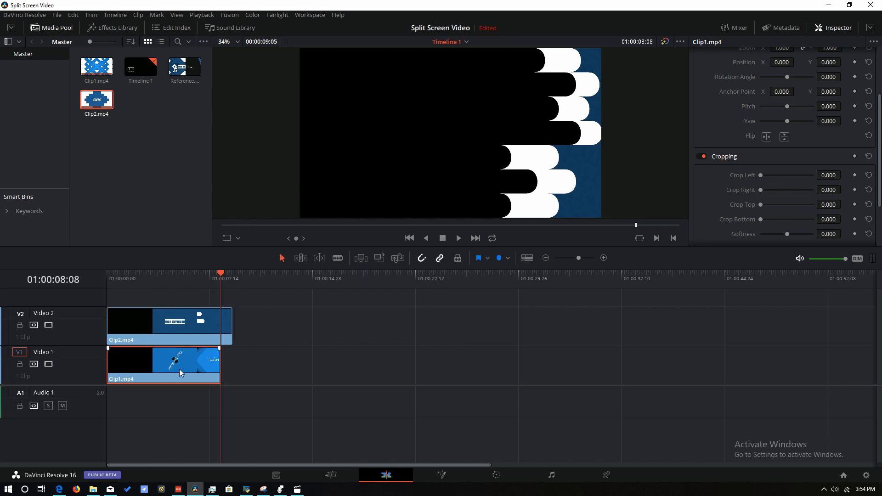
left_click(185, 339)
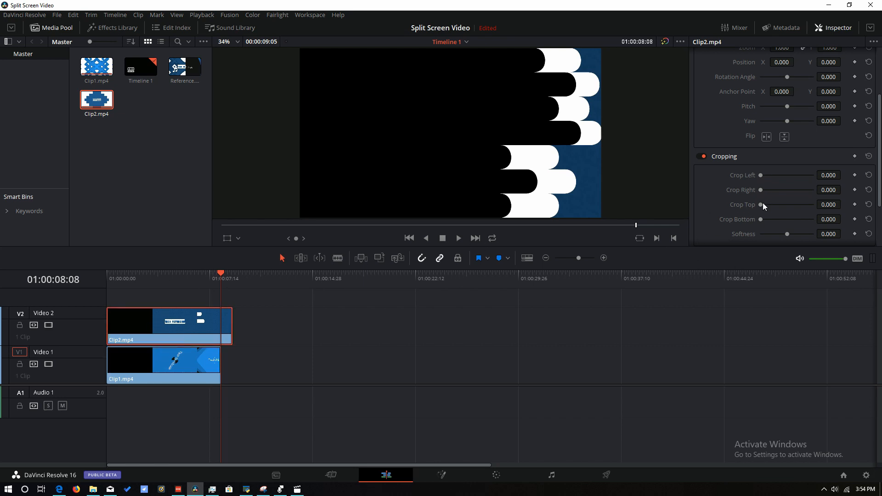
left_click_drag(762, 219, 784, 219)
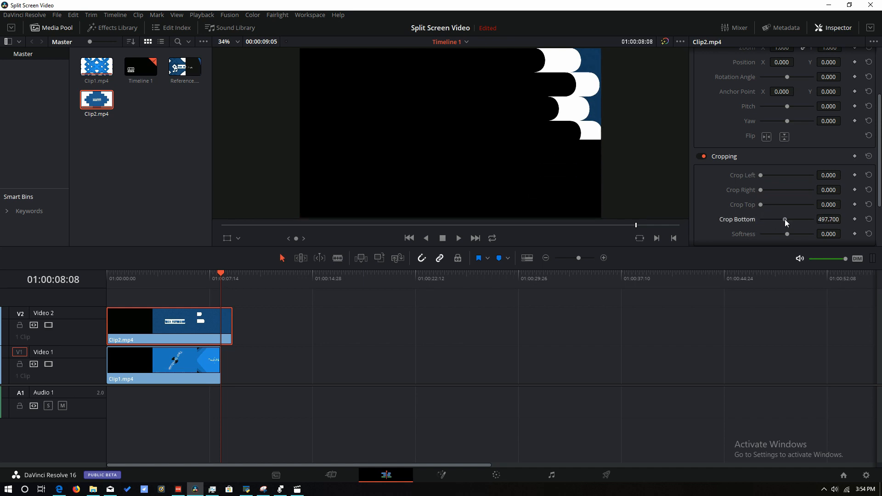
left_click(828, 220)
type("500")
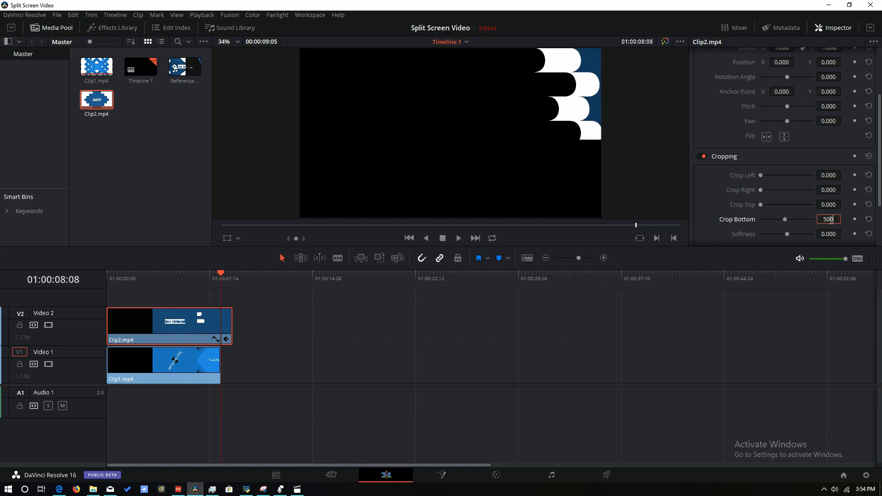
key("Return")
left_click(117, 274)
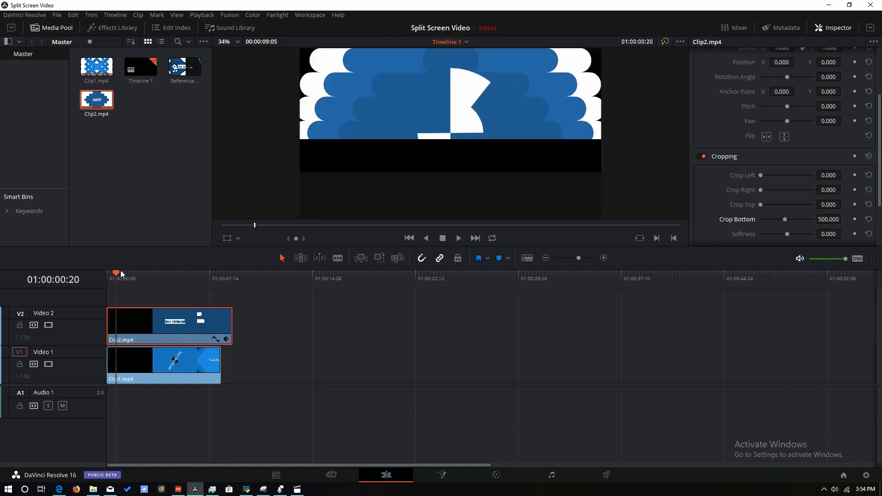
left_click(462, 238)
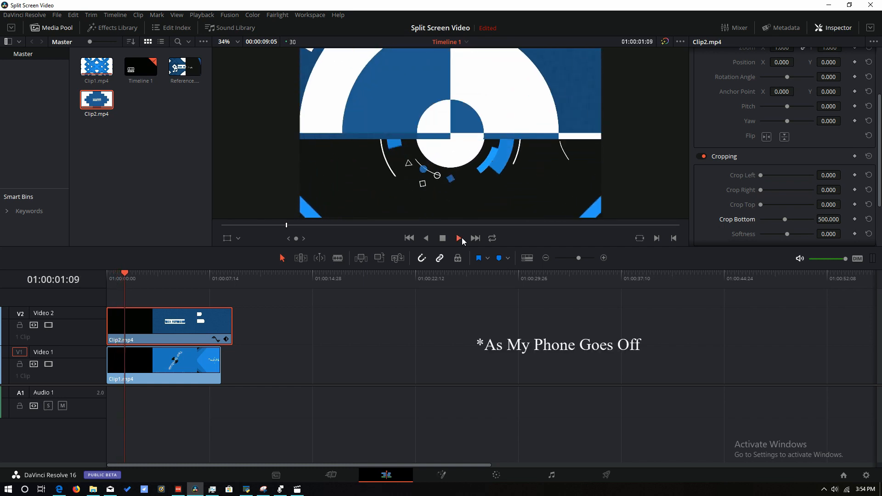